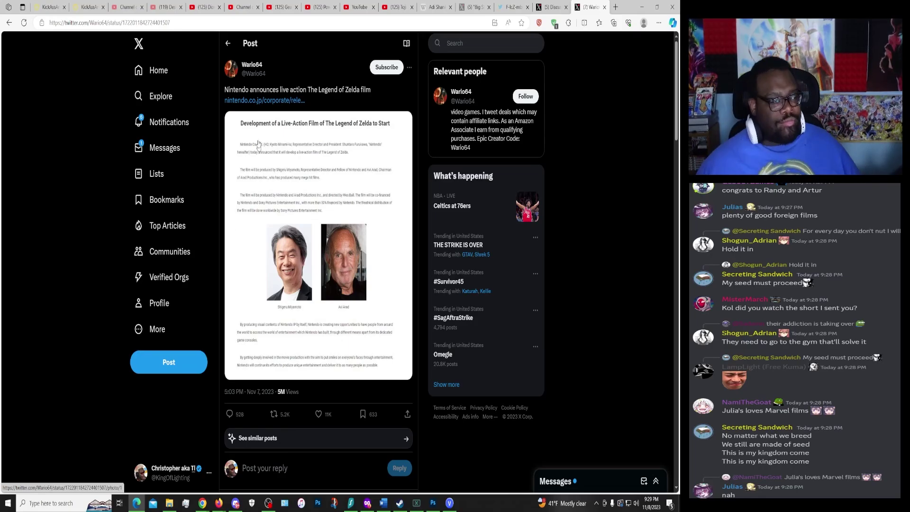
Open the Zelda live-action press-release image in the full-screen photo viewer
{"action": "left_click", "coordinate": [278, 199]}
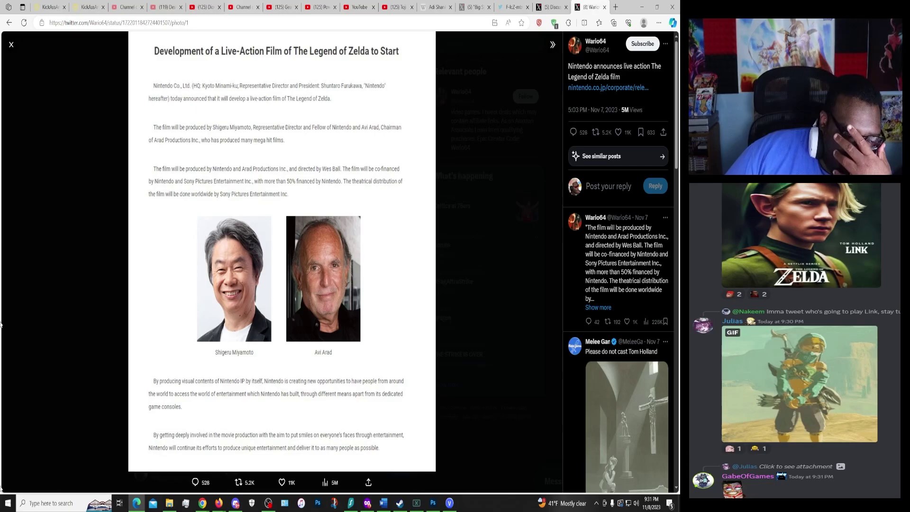
Like the Zelda live-action announcement post from the photo viewer
{"action": "left_click", "coordinate": [286, 487]}
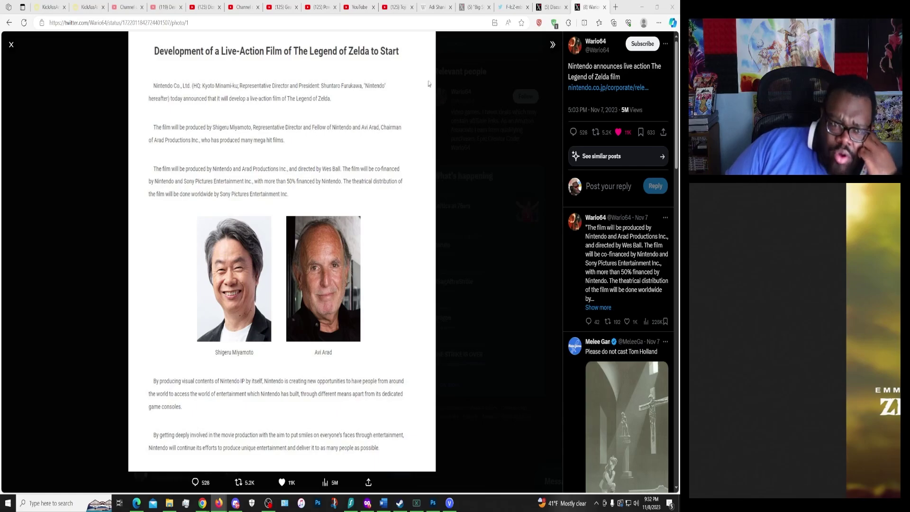
Go to google.com and search for 'Emma Watson'
{"action": "left_click", "coordinate": [421, 22]}
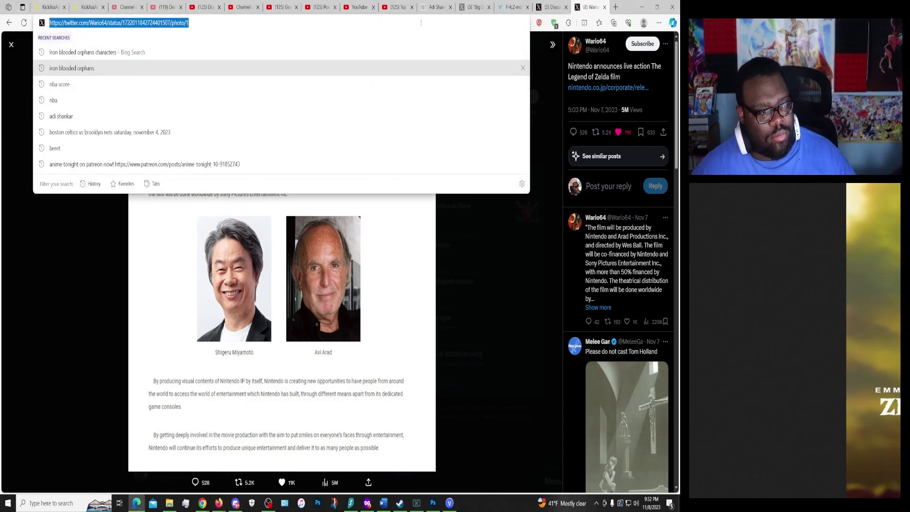
{"action": "type", "text": "google"}
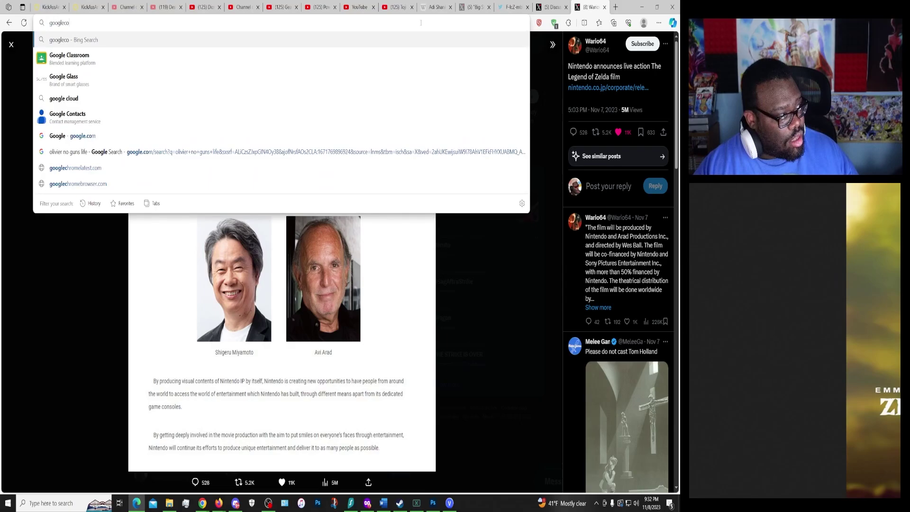
{"action": "type", "text": "."}
{"action": "key", "text": "Return"}
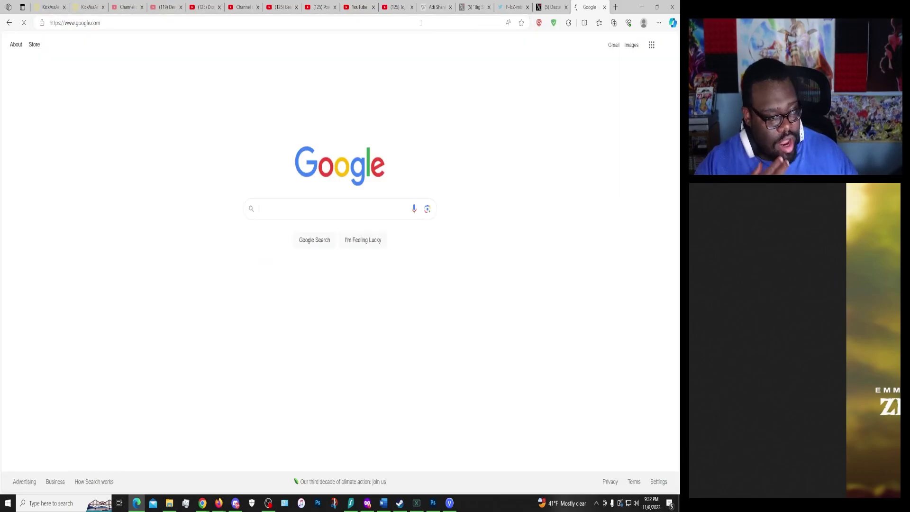
{"action": "type", "text": "Emma"}
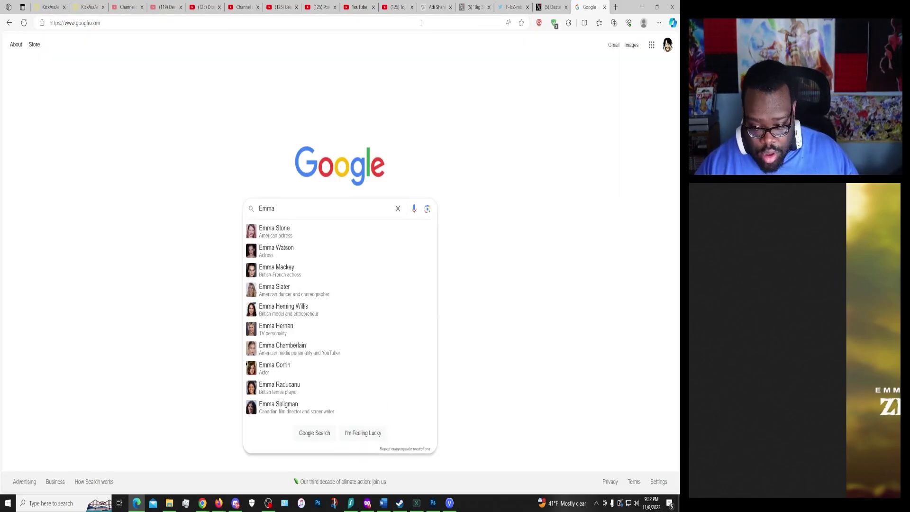
{"action": "type", "text": " Watson"}
{"action": "key", "text": "Return"}
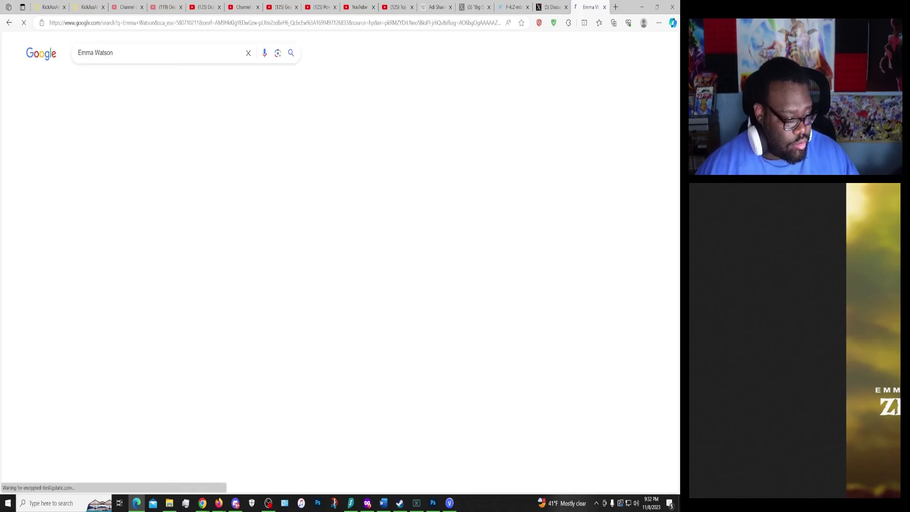
{"action": "scroll", "coordinate": [241, 208], "scroll_direction": "down", "scroll_amount": 3}
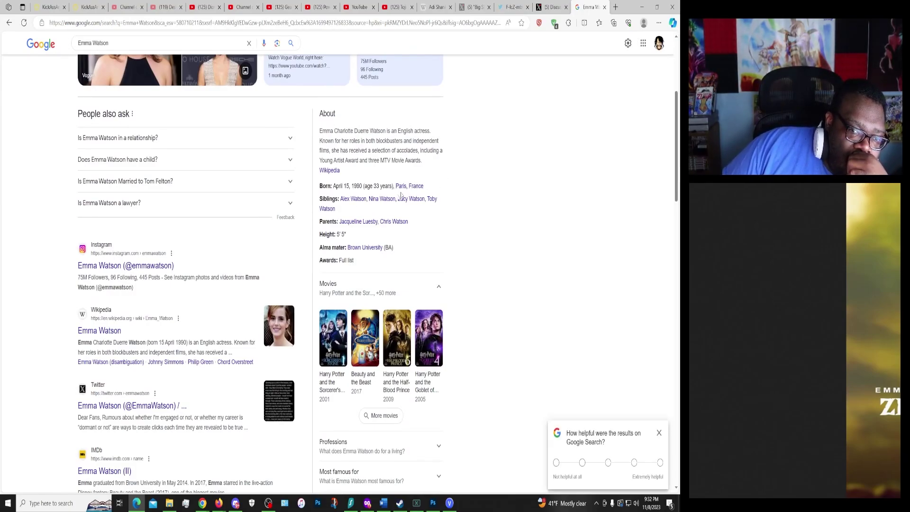
{"action": "scroll", "coordinate": [427, 199], "scroll_direction": "up", "scroll_amount": 3}
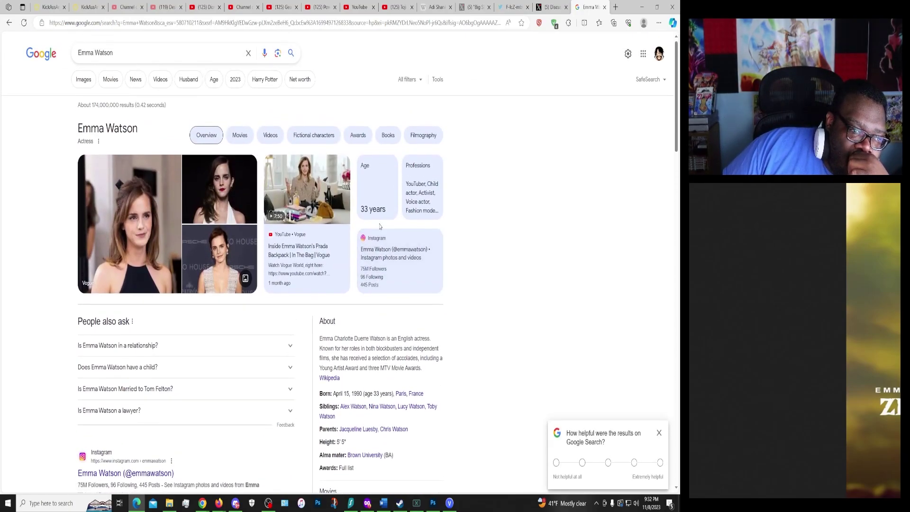
Enlarge the Vogue-sourced Emma Watson photo from her knowledge panel
{"action": "left_click", "coordinate": [106, 194]}
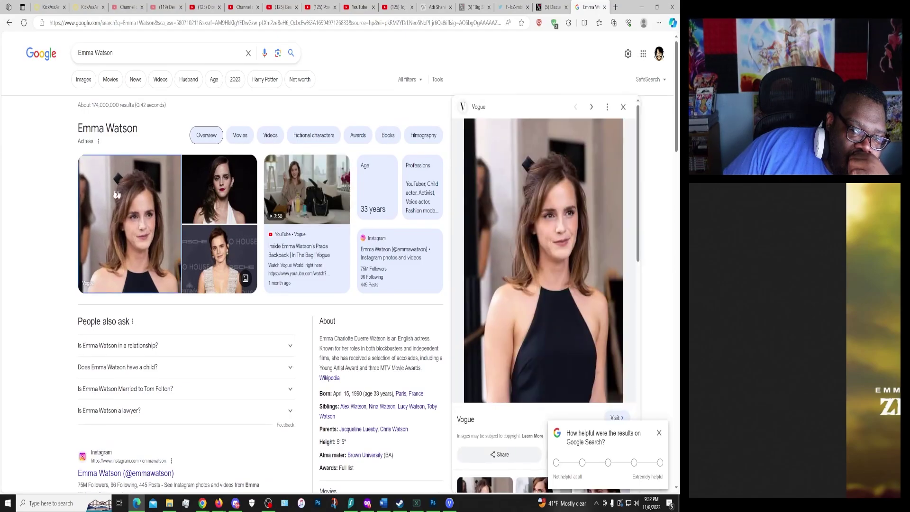
{"action": "mouse_move", "coordinate": [306, 189]}
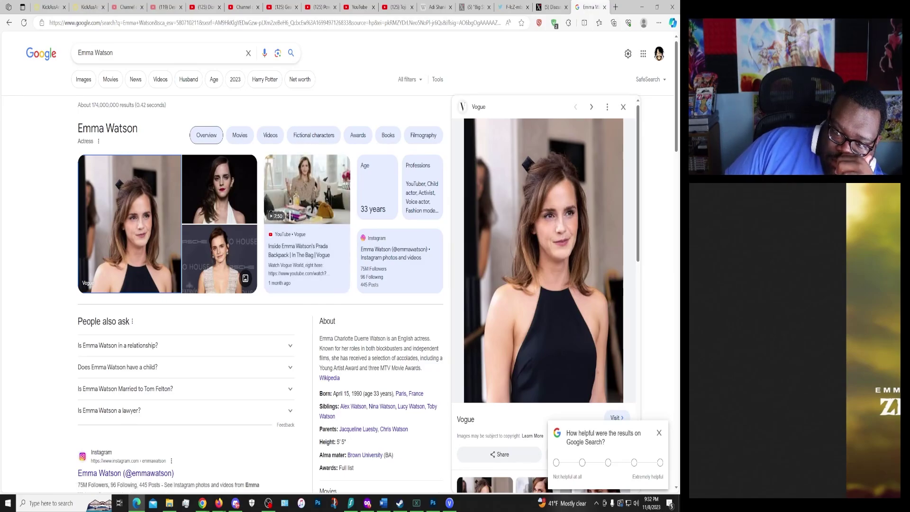
{"action": "scroll", "coordinate": [852, 329], "scroll_direction": "up", "scroll_amount": 3}
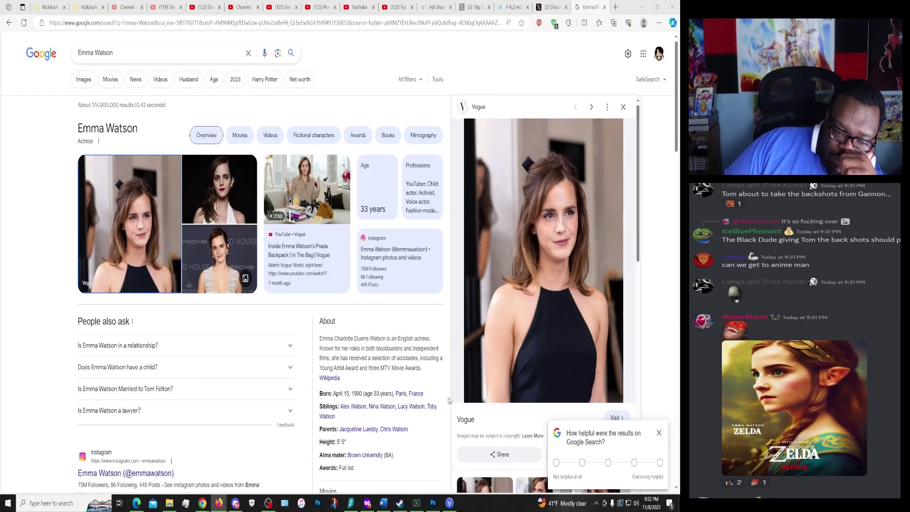
{"action": "scroll", "coordinate": [512, 367], "scroll_direction": "down", "scroll_amount": 2}
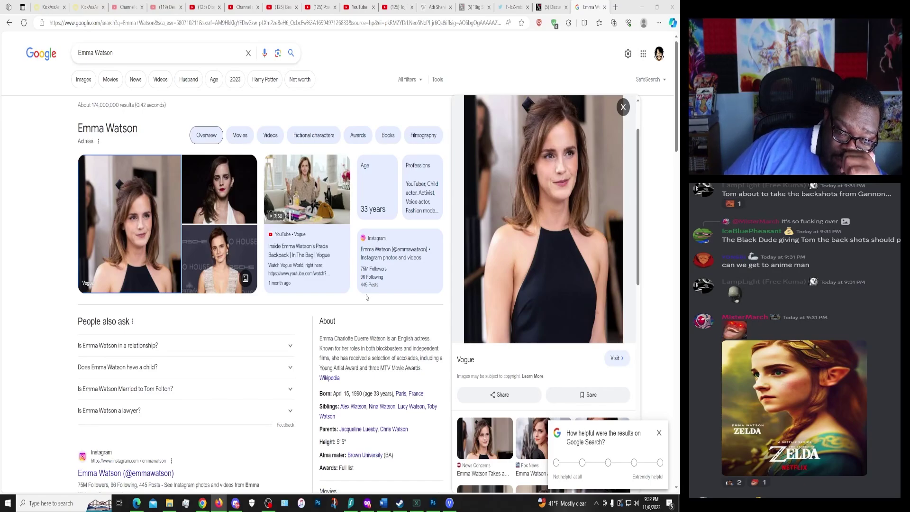
{"action": "scroll", "coordinate": [367, 297], "scroll_direction": "down", "scroll_amount": 2}
{"action": "scroll", "coordinate": [368, 298], "scroll_direction": "down", "scroll_amount": 5}
{"action": "scroll", "coordinate": [371, 299], "scroll_direction": "up", "scroll_amount": 5}
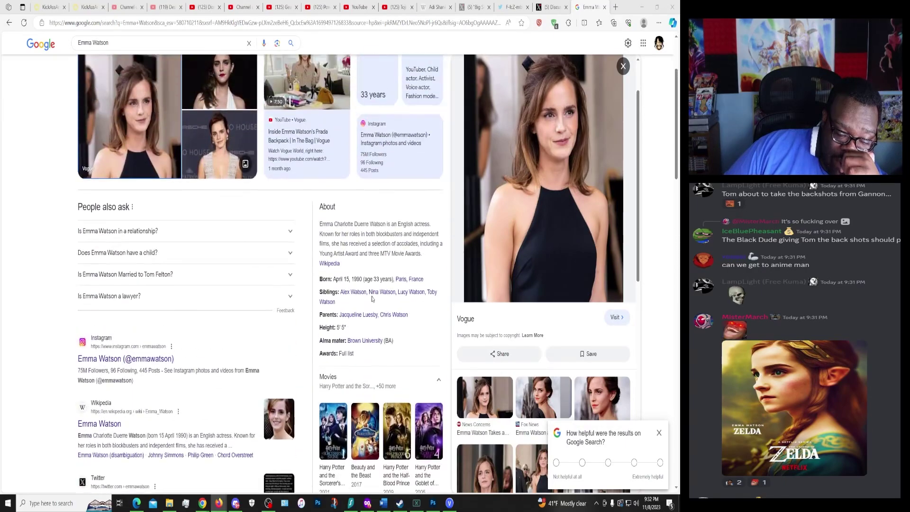
{"action": "scroll", "coordinate": [371, 299], "scroll_direction": "up", "scroll_amount": 1}
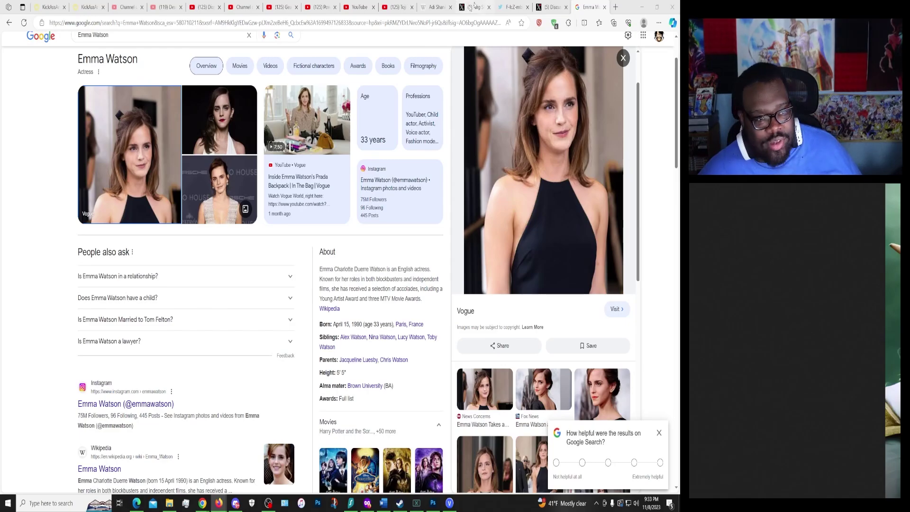
Switch tabs and go back to Wario64's Zelda film announcement post
{"action": "left_click", "coordinate": [551, 8]}
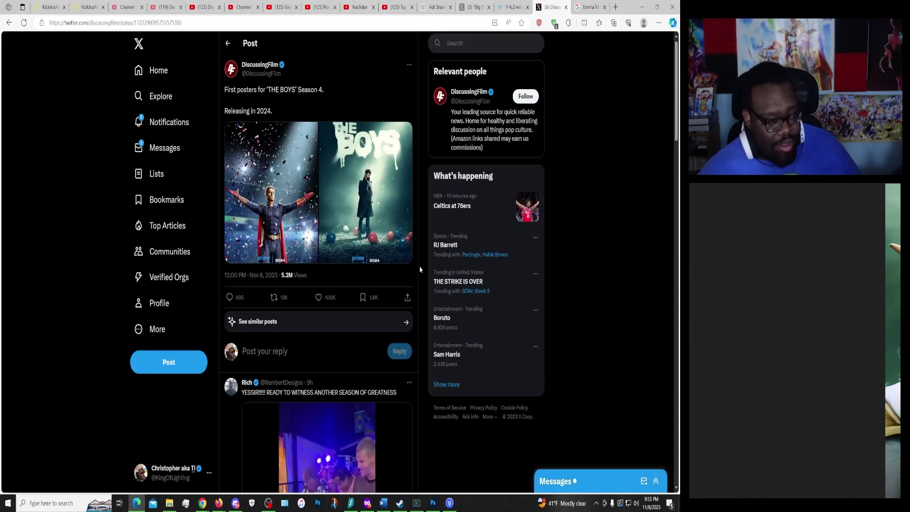
{"action": "left_click", "coordinate": [589, 7]}
{"action": "left_click", "coordinate": [9, 22]}
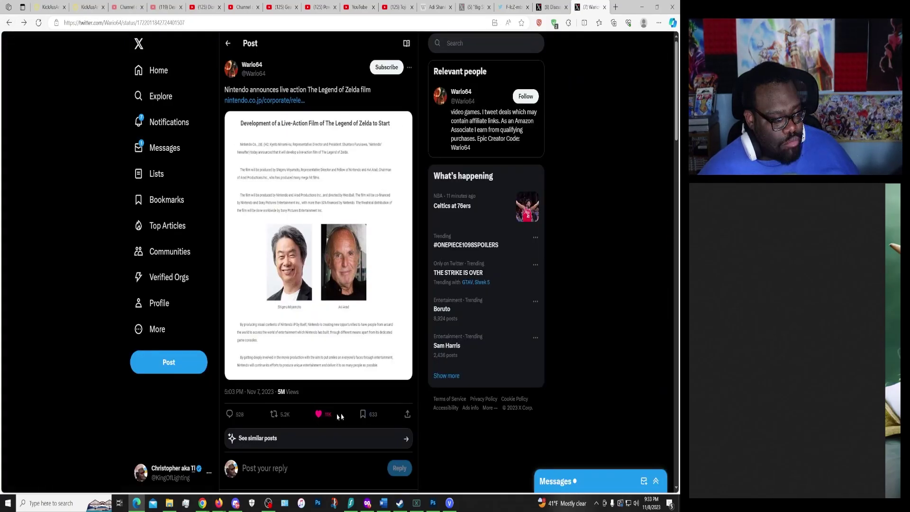
Start a quote of the Zelda announcement with the Tom Holland Zelda poster attached
{"action": "left_click", "coordinate": [277, 415]}
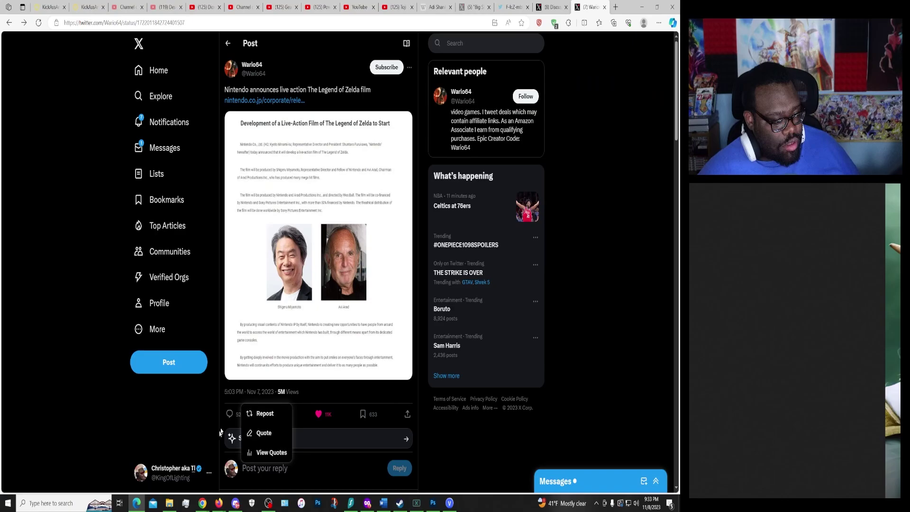
{"action": "left_click", "coordinate": [275, 435]}
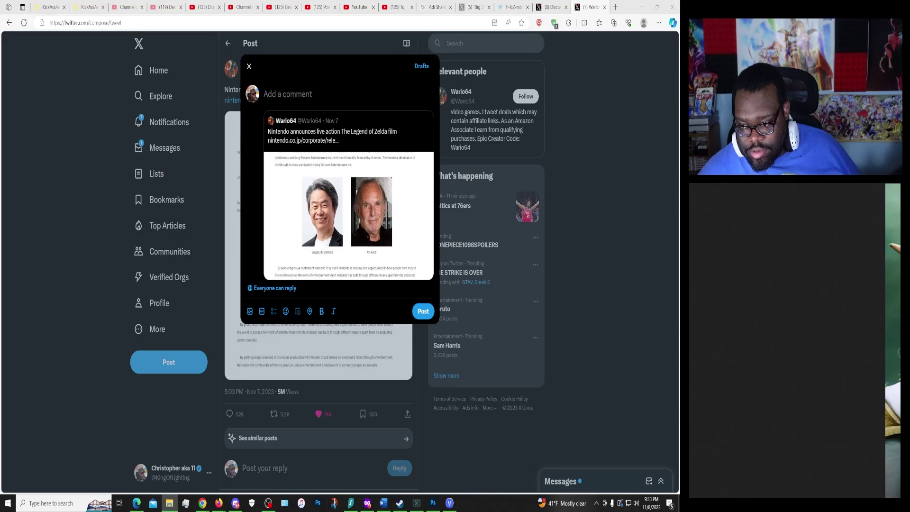
{"action": "left_click_drag", "start_coordinate": [441, 106], "coordinate": [352, 110]}
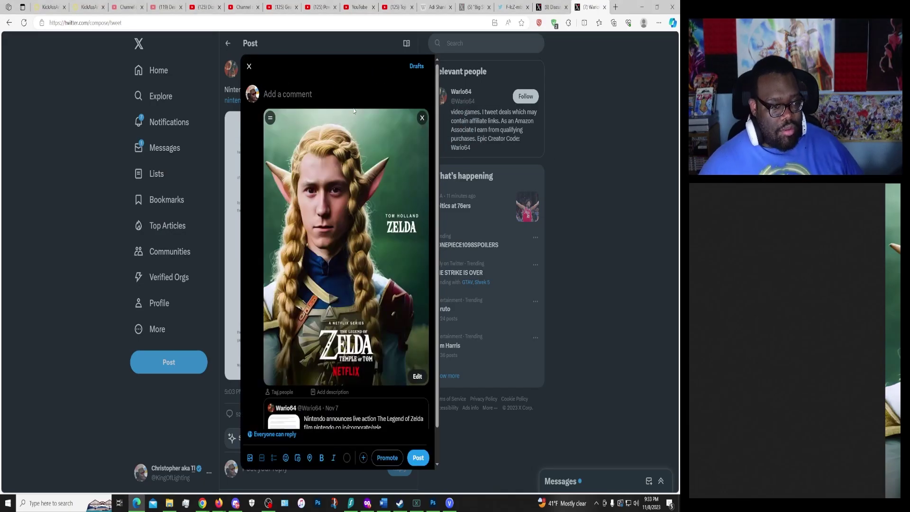
{"action": "type", "text": "I'm ready"}
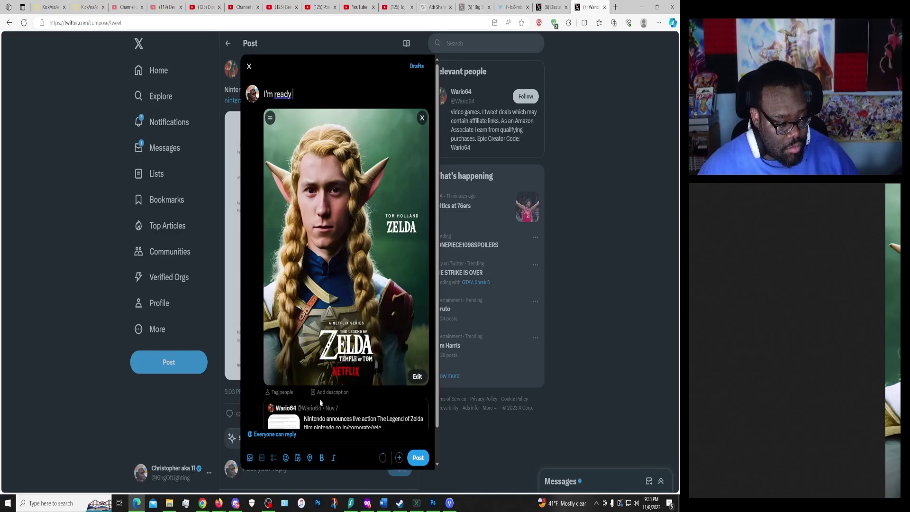
Browse the emoji picker, clear its search, and close it
{"action": "left_click", "coordinate": [286, 459]}
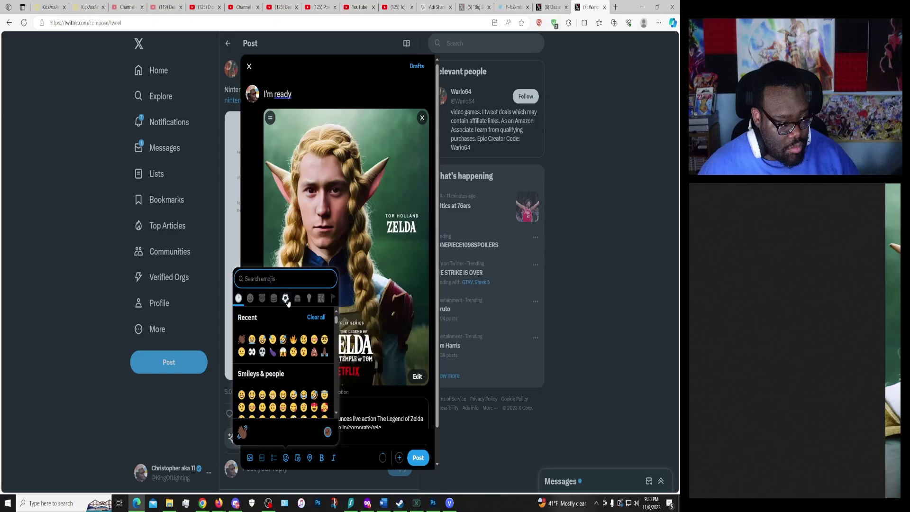
{"action": "type", "text": "Trian"}
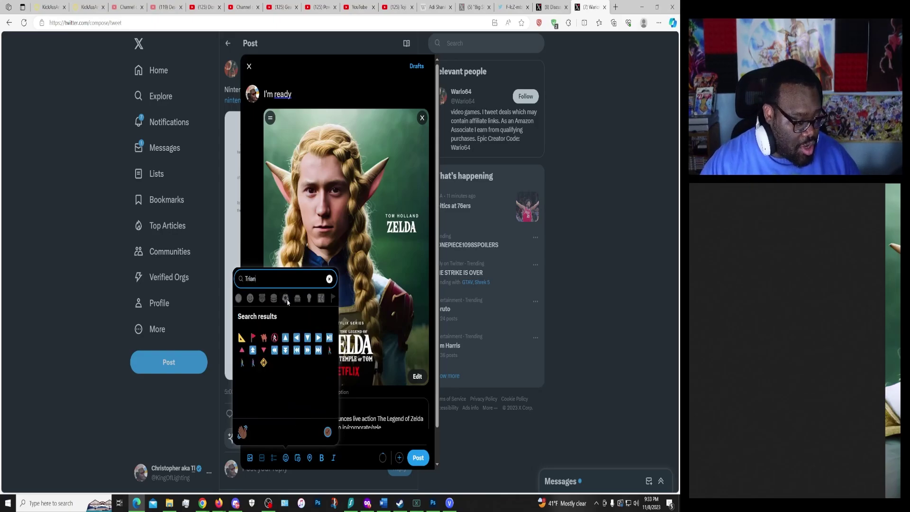
{"action": "key", "text": "BackSpace"}
{"action": "key", "text": "BackSpace"}
{"action": "key", "text": "BackSpace"}
{"action": "key", "text": "BackSpace"}
{"action": "type", "text": "Tri"}
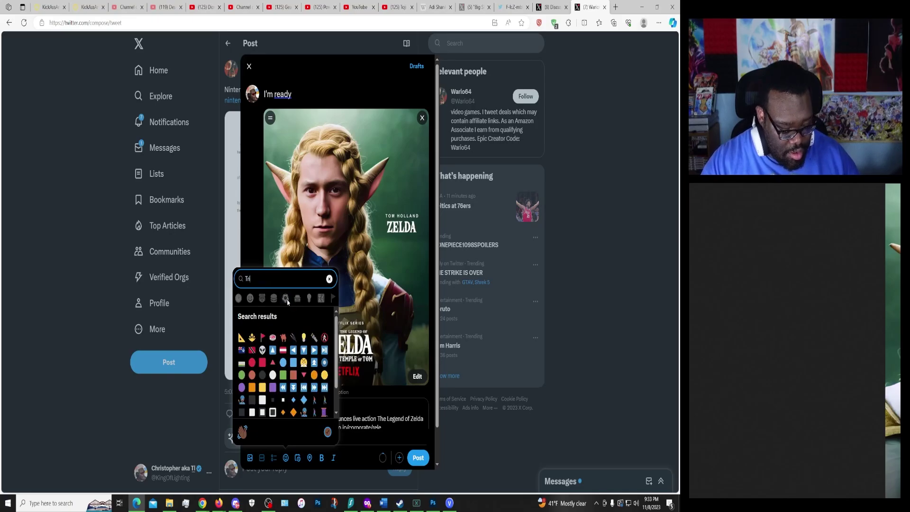
{"action": "key", "text": "BackSpace"}
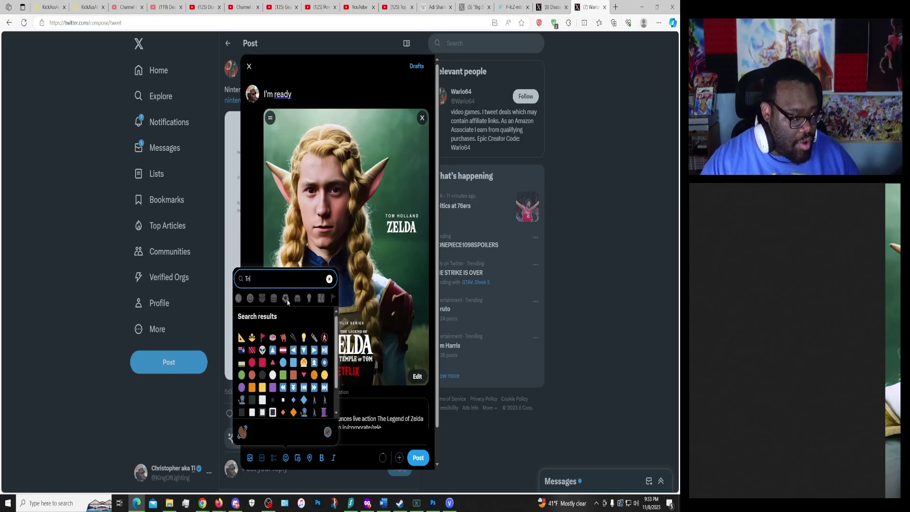
{"action": "key", "text": "BackSpace"}
{"action": "key", "text": "BackSpace"}
{"action": "key", "text": "BackSpace"}
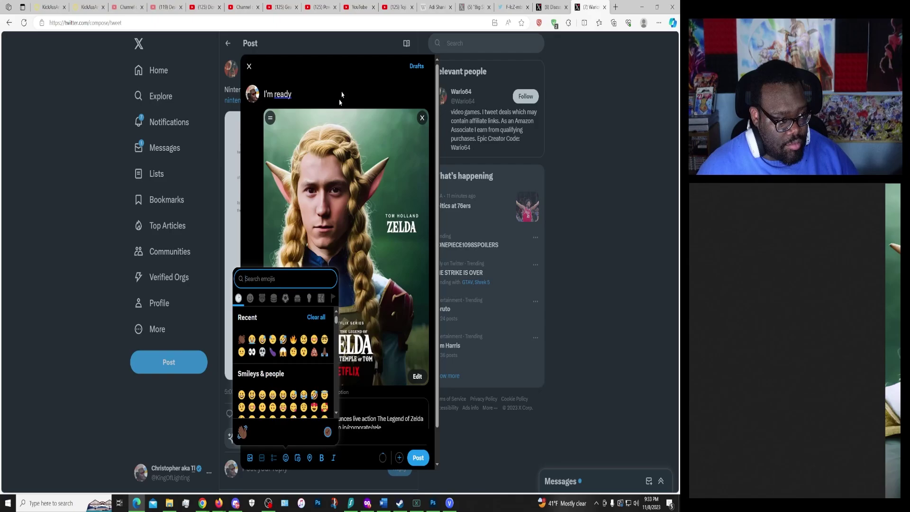
{"action": "left_click", "coordinate": [339, 101]}
Post the 'I'm ready' quote with the Zelda poster, then switch to another program
{"action": "left_click", "coordinate": [418, 457]}
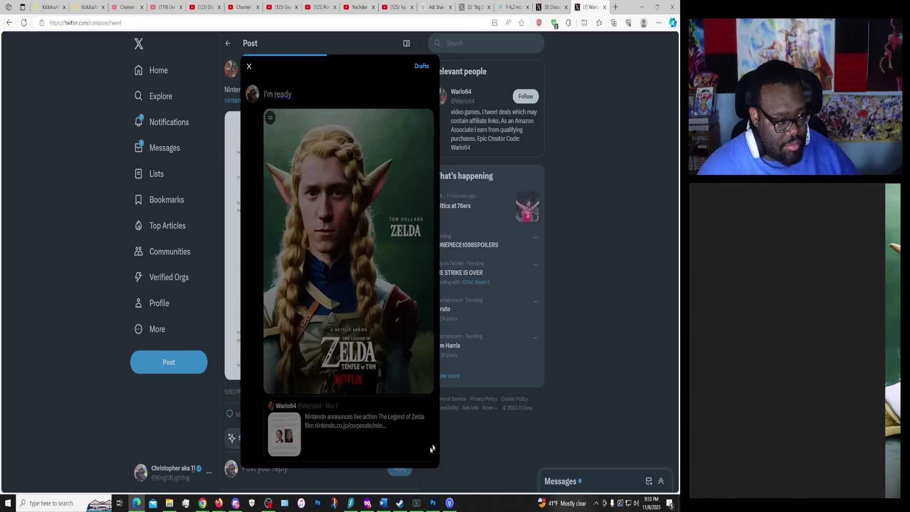
{"action": "key", "text": "alt+Tab"}
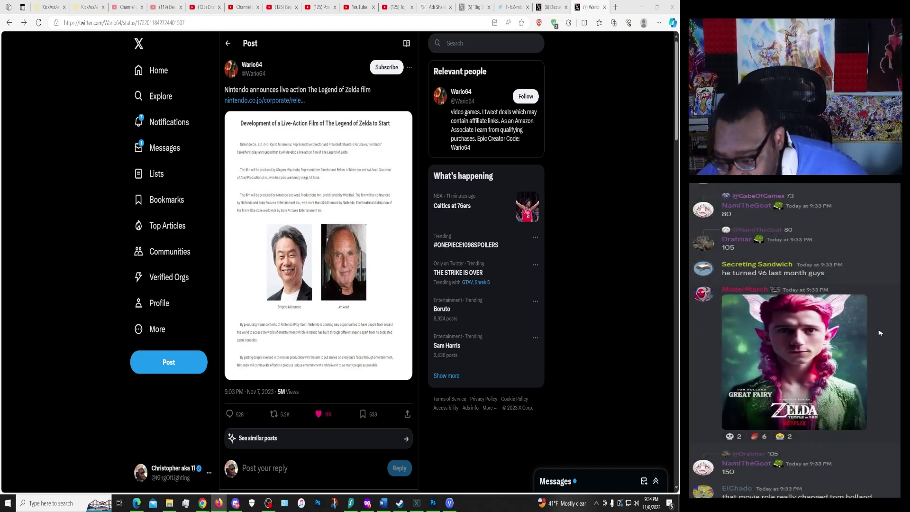
{"action": "scroll", "coordinate": [776, 363], "scroll_direction": "down", "scroll_amount": 4}
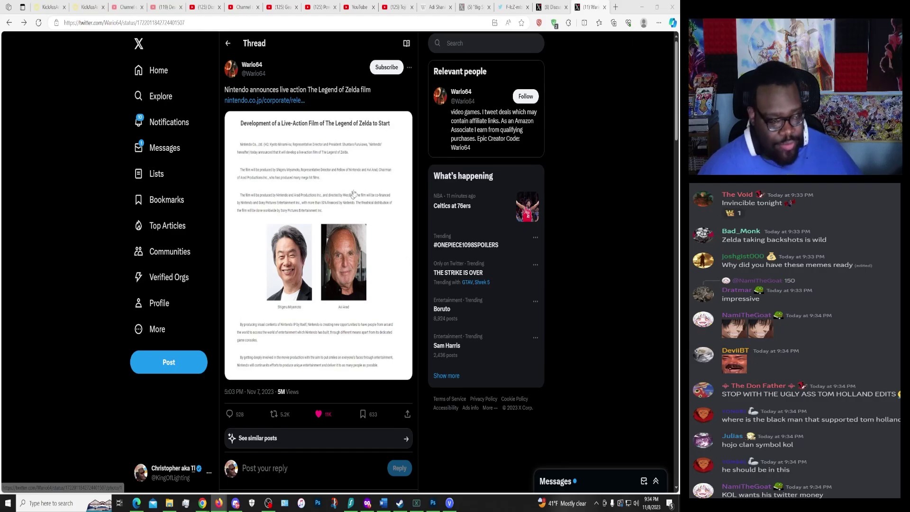
Close the Wario64 Zelda tab to reveal DiscussingFilm's The Boys Season 4 posters post
{"action": "left_click", "coordinate": [604, 8]}
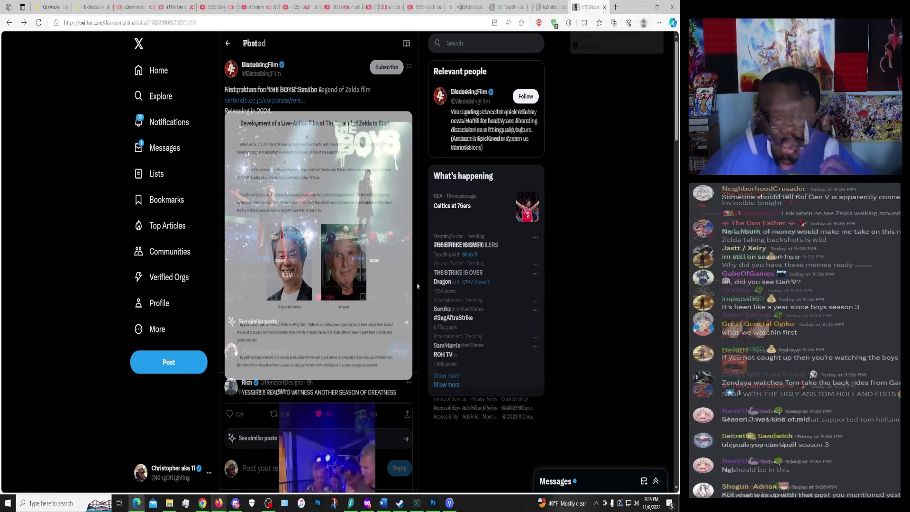